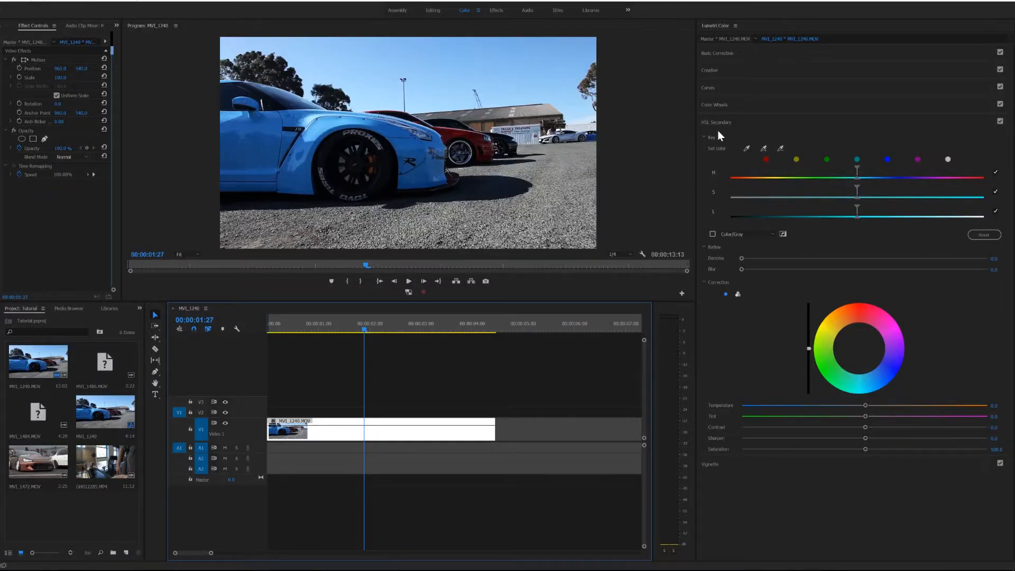
# Sample the blue paint on the front car as the HSL Secondary key colour
pyautogui.click(729, 123)
pyautogui.click(728, 123)
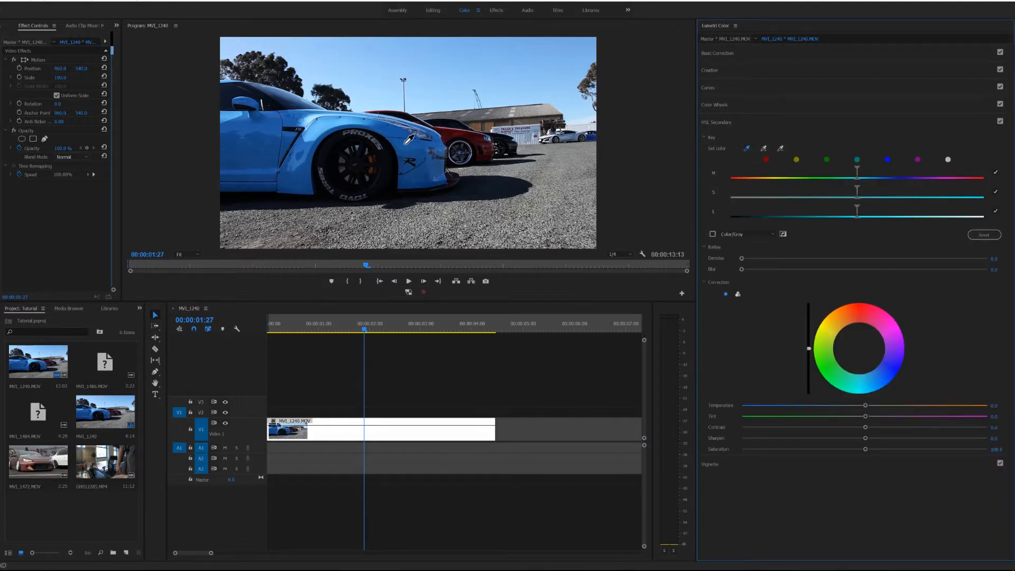
pyautogui.click(406, 142)
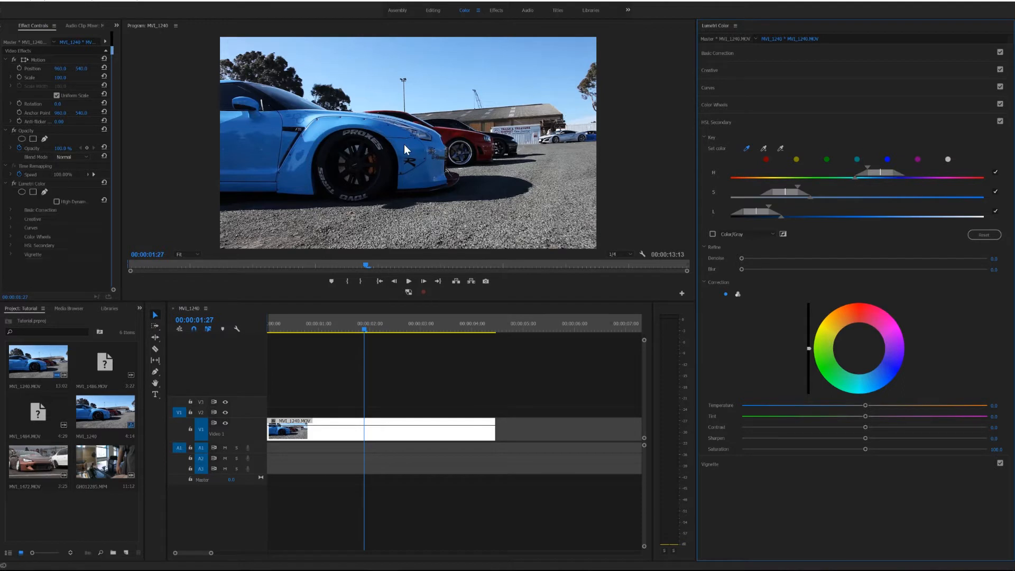
# Preview the Color/Gray mask and shift the key's saturation and luminance ranges higher to isolate the blue paint, then hide the mask
pyautogui.click(712, 235)
pyautogui.moveTo(739, 212)
pyautogui.mouseDown()
pyautogui.moveTo(788, 210)
pyautogui.moveTo(750, 207)
pyautogui.mouseUp()
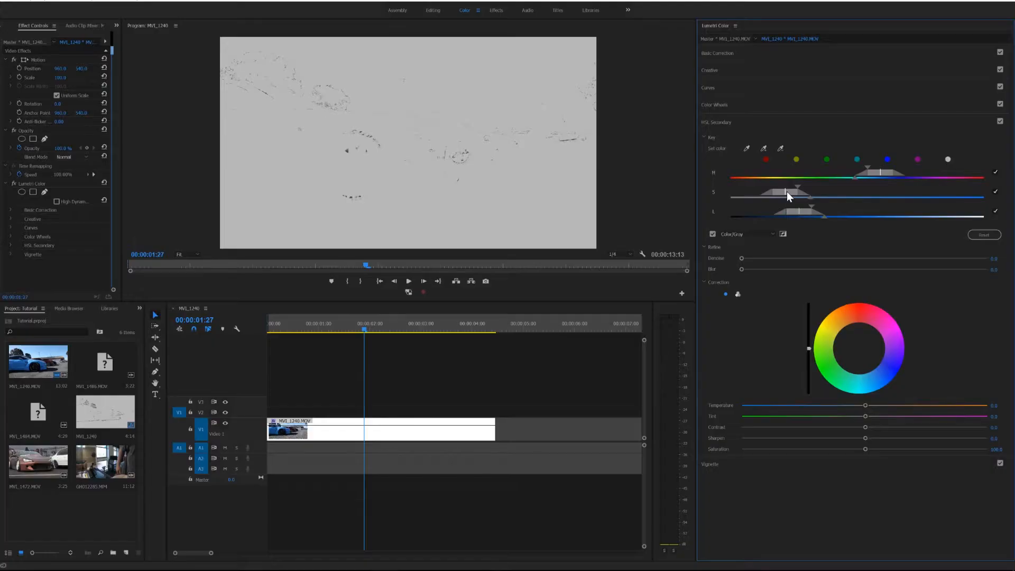
pyautogui.moveTo(786, 191); pyautogui.dragTo(894, 186)
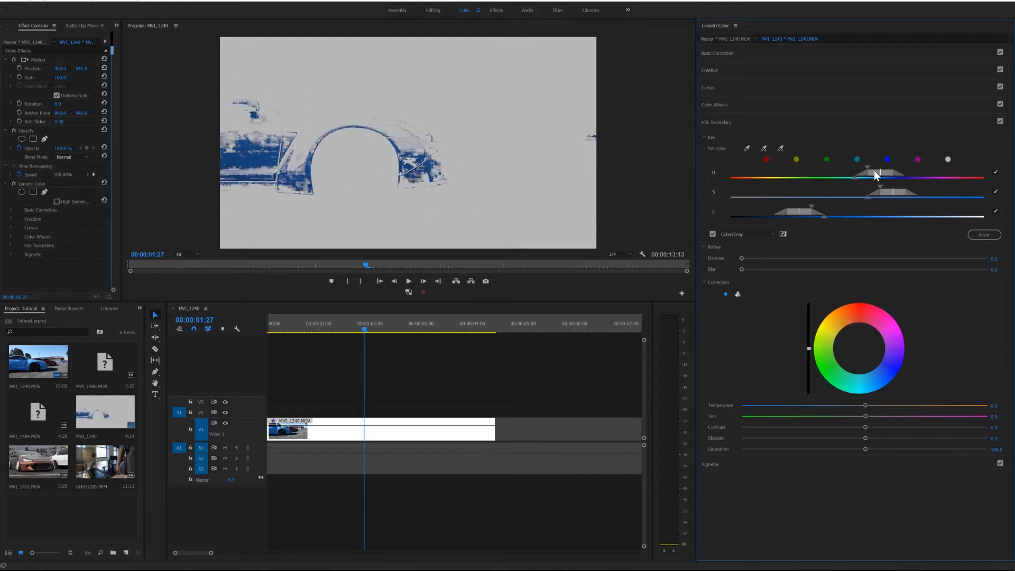
pyautogui.moveTo(894, 193); pyautogui.dragTo(912, 188)
pyautogui.moveTo(799, 212); pyautogui.dragTo(805, 212)
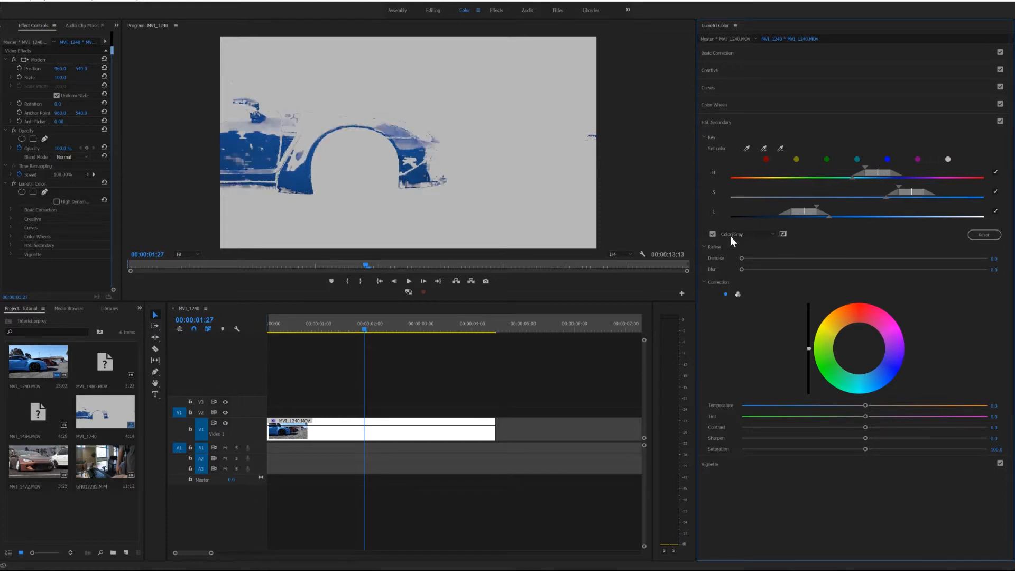
pyautogui.click(714, 234)
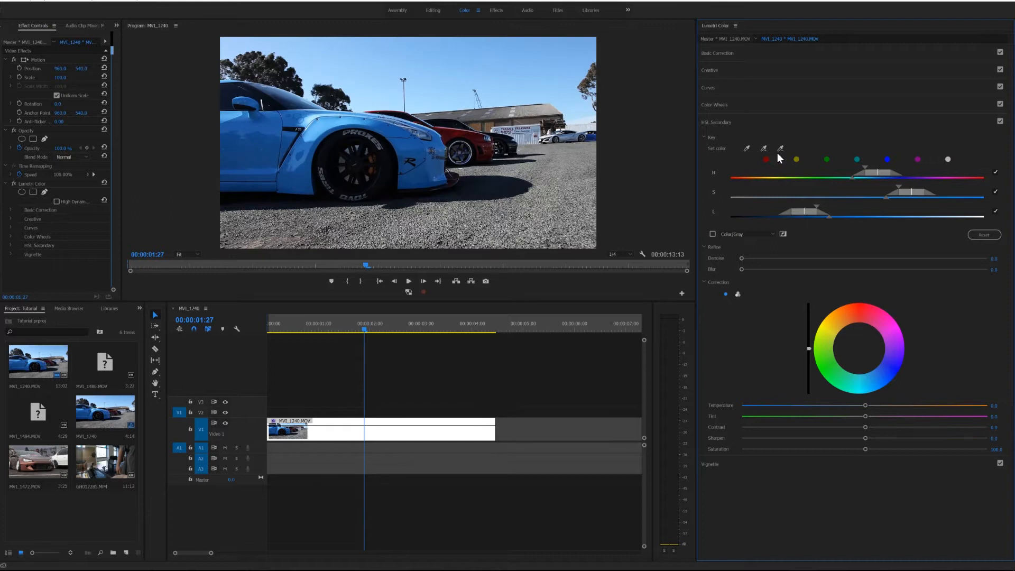
# Add a colour sample from the blue car above the front wheel arch to the key and check the mask
pyautogui.click(764, 148)
pyautogui.click(360, 119)
pyautogui.click(713, 233)
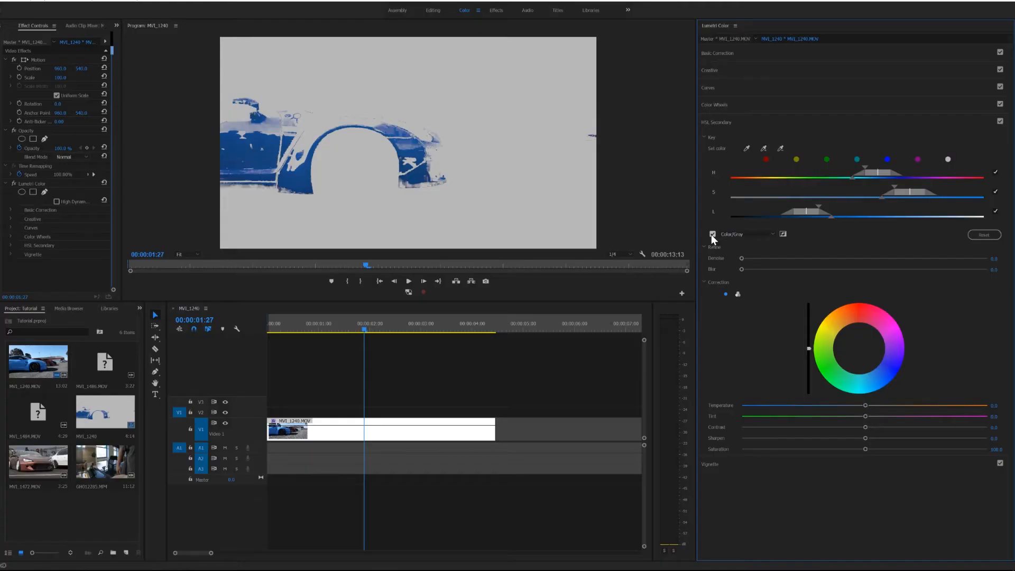
pyautogui.click(713, 234)
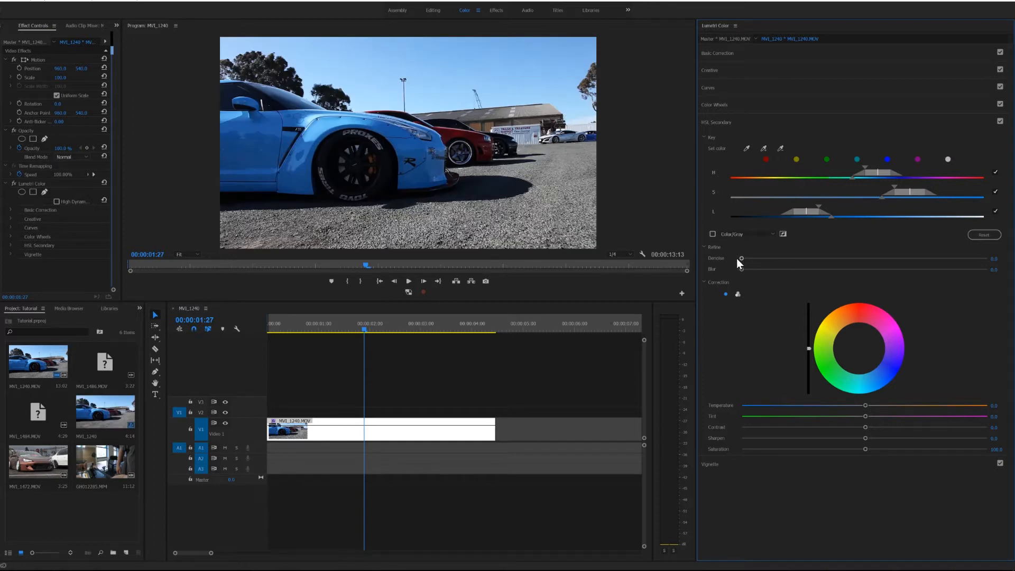
# Refine the previewed key mask with Denoise at 52.2 and Blur at 0.5, then hide the mask
pyautogui.click(712, 233)
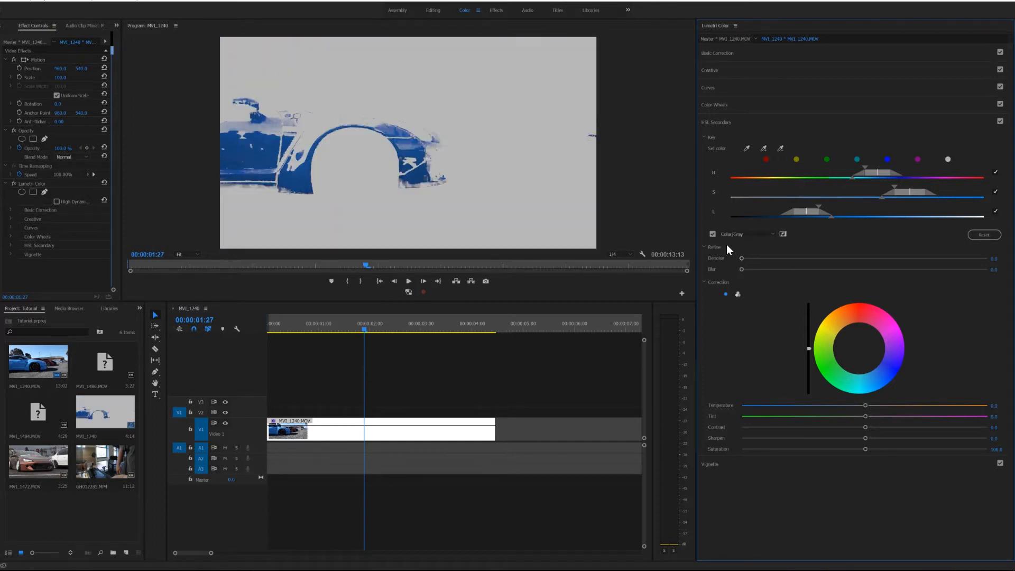
pyautogui.moveTo(753, 259)
pyautogui.mouseDown()
pyautogui.moveTo(785, 258)
pyautogui.moveTo(744, 269)
pyautogui.mouseUp()
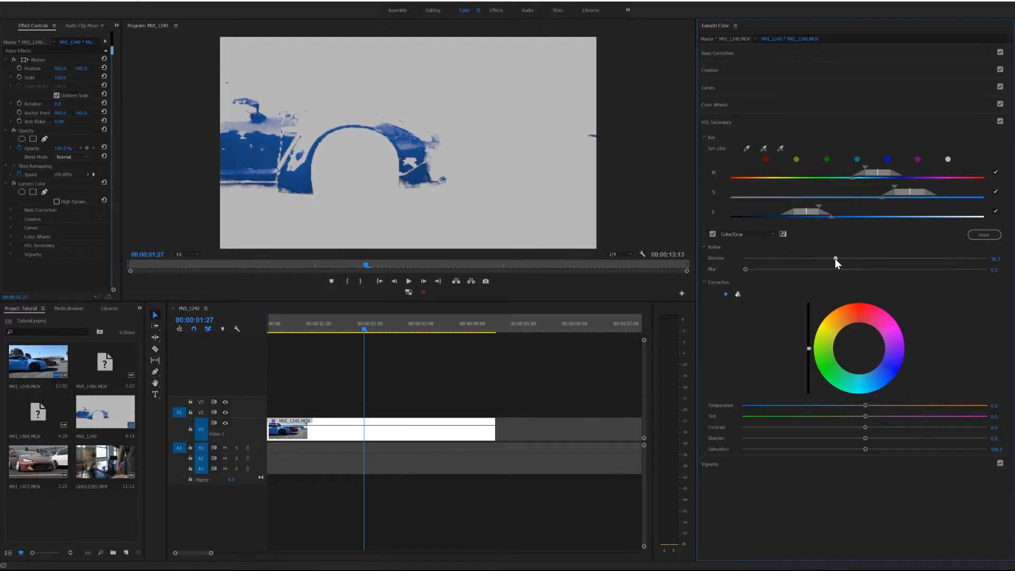
pyautogui.moveTo(836, 258); pyautogui.dragTo(869, 258)
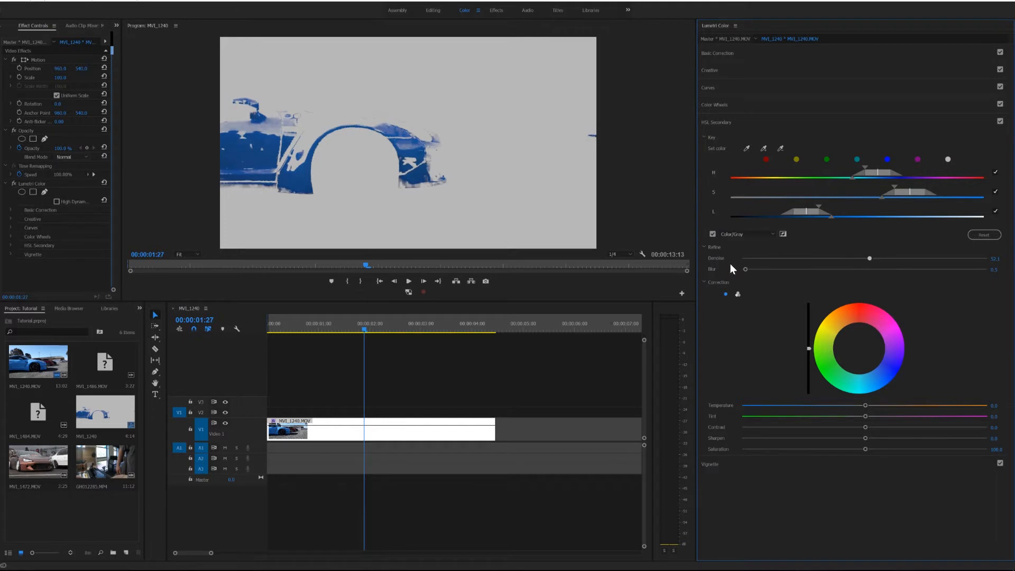
pyautogui.click(713, 233)
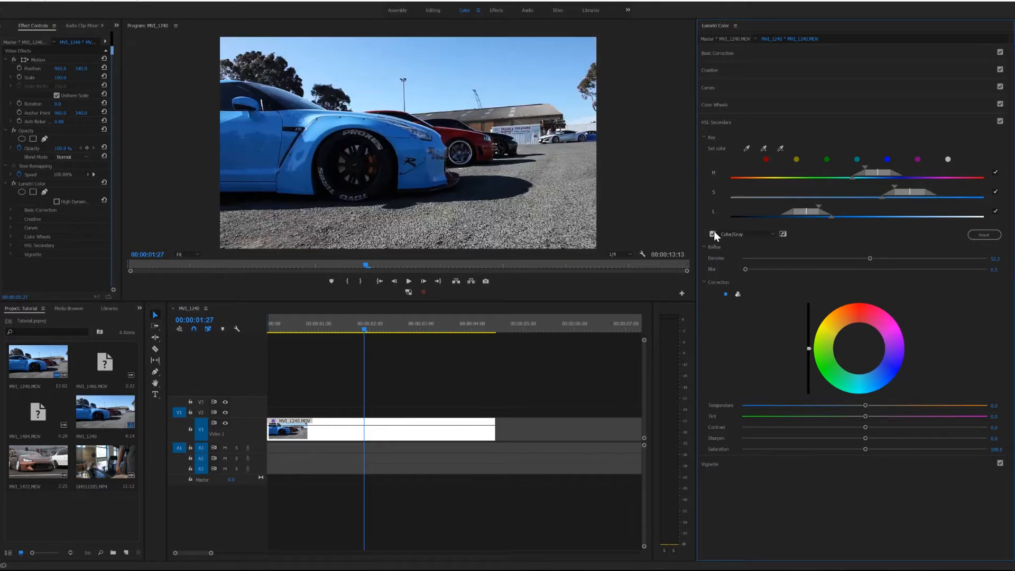
# Switch the correction to three-way colour wheels and slightly brighten the shadows, midtones and highlights of the keyed paint
pyautogui.click(738, 295)
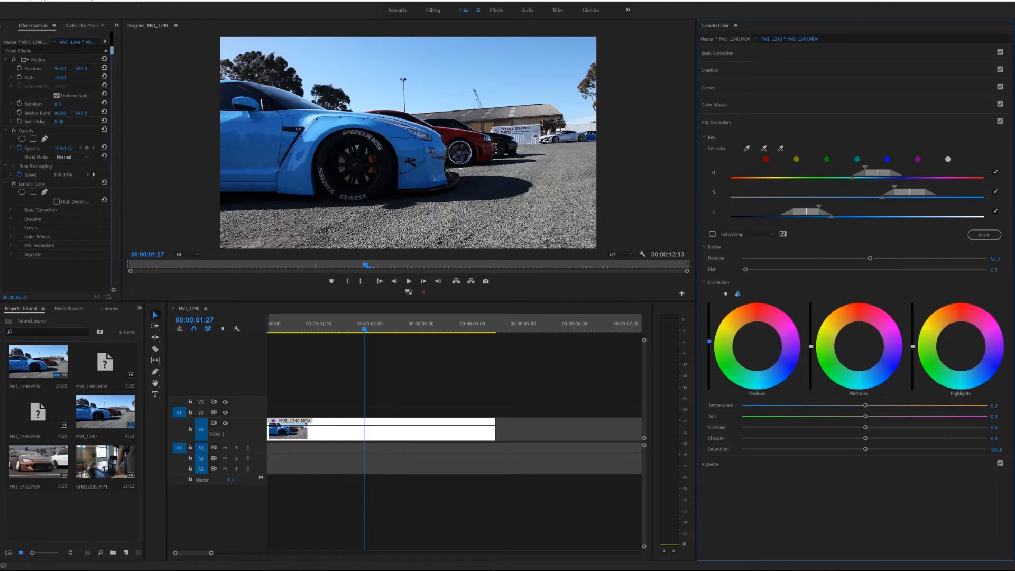
pyautogui.moveTo(709, 321); pyautogui.dragTo(709, 313)
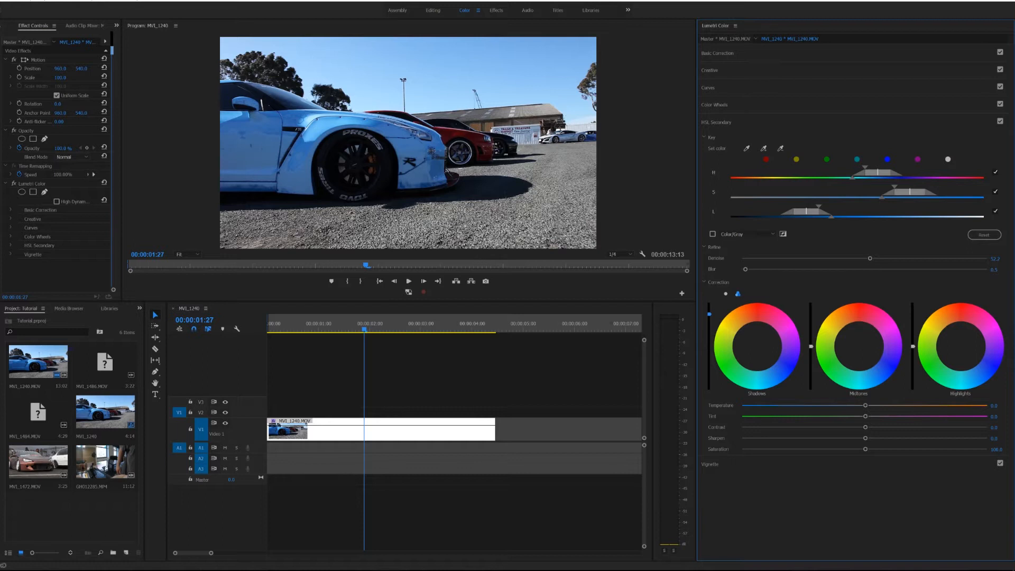
pyautogui.click(308, 55)
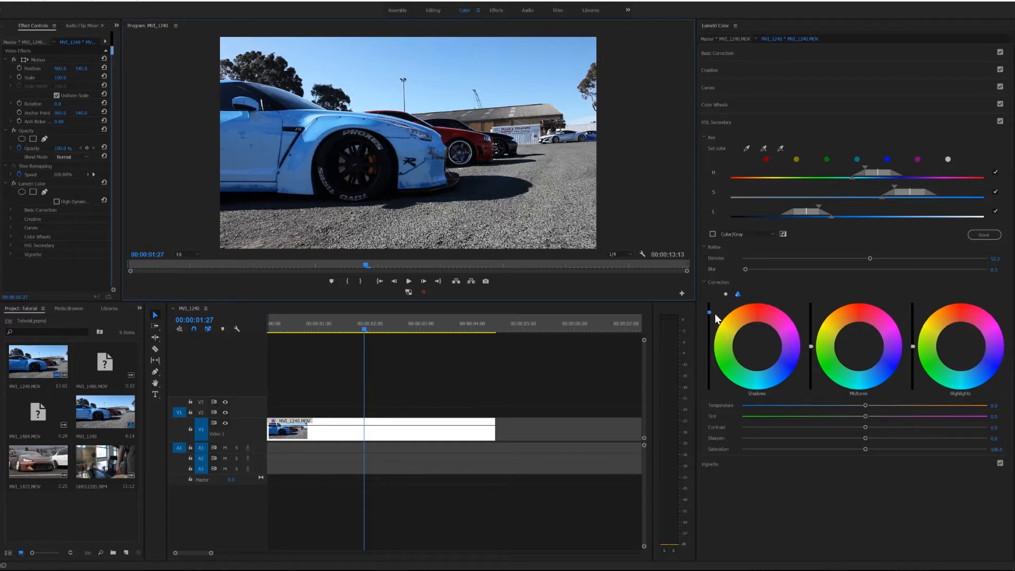
pyautogui.moveTo(709, 311); pyautogui.dragTo(709, 327)
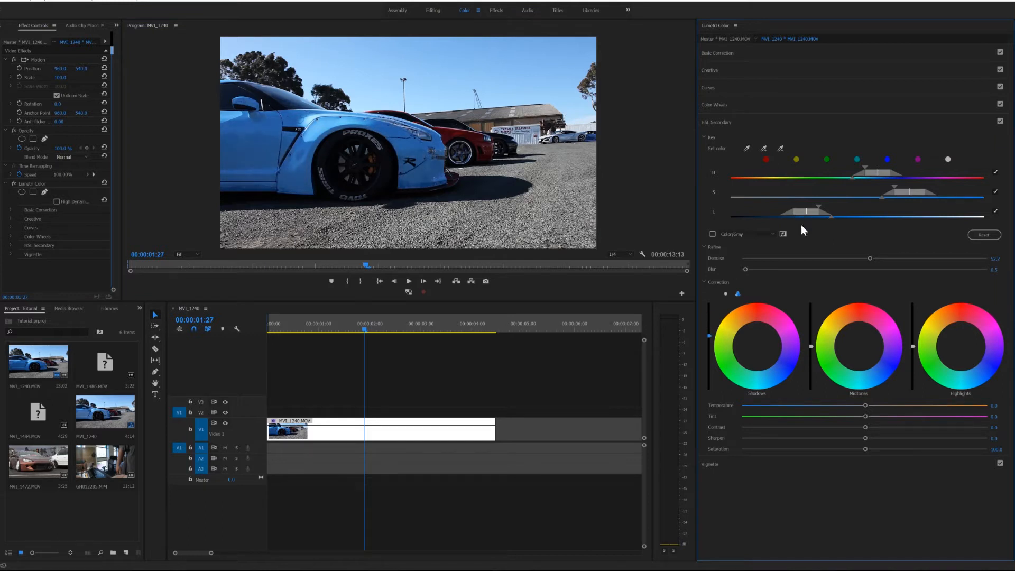
pyautogui.moveTo(812, 347); pyautogui.dragTo(812, 346)
pyautogui.click(913, 347)
# Set mask Blur to 8.5, Contrast to about 9, Sharpen to 100 and Saturation to 127.1, and fine-tune the midtones' brightness
pyautogui.moveTo(746, 268); pyautogui.dragTo(809, 266)
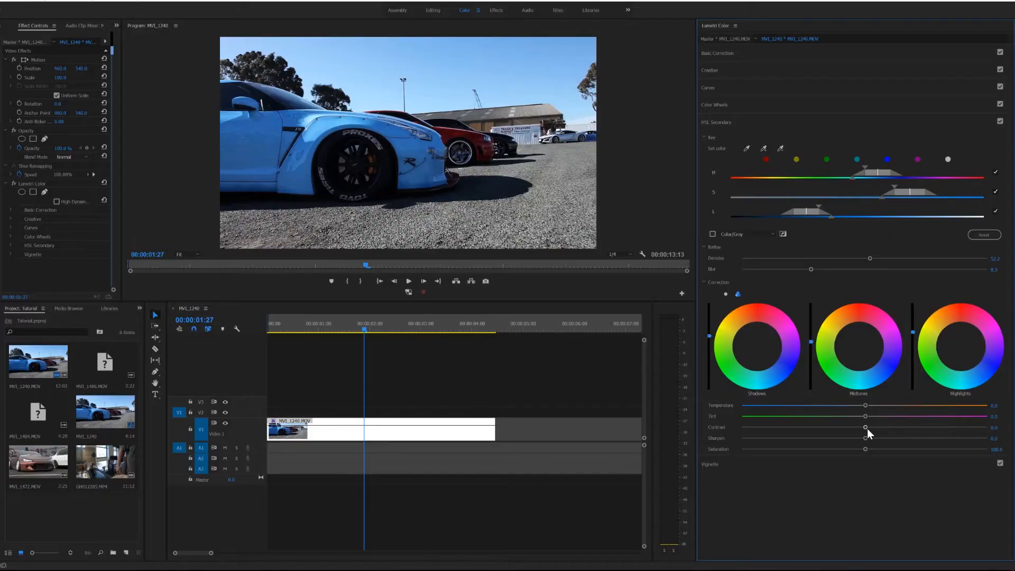
pyautogui.moveTo(867, 430); pyautogui.dragTo(868, 426)
pyautogui.moveTo(868, 439); pyautogui.dragTo(874, 437)
pyautogui.moveTo(866, 449); pyautogui.dragTo(876, 449)
pyautogui.moveTo(812, 341); pyautogui.dragTo(812, 339)
# Go to 00:00:02:07 and compare the car with the HSL Secondary correction disabled and enabled
pyautogui.moveTo(370, 328)
pyautogui.mouseDown()
pyautogui.moveTo(445, 321)
pyautogui.moveTo(382, 323)
pyautogui.mouseUp()
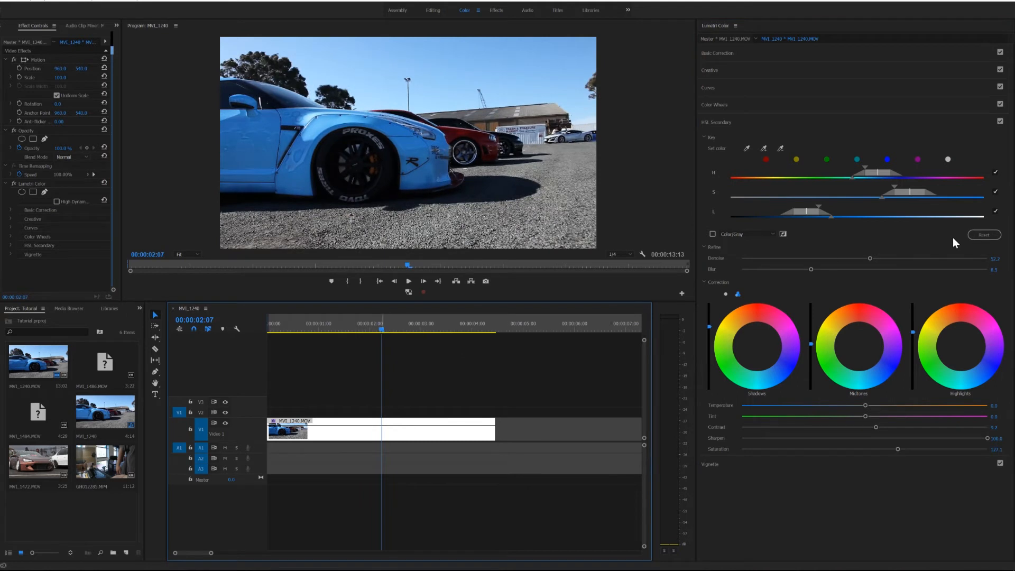
pyautogui.click(1000, 122)
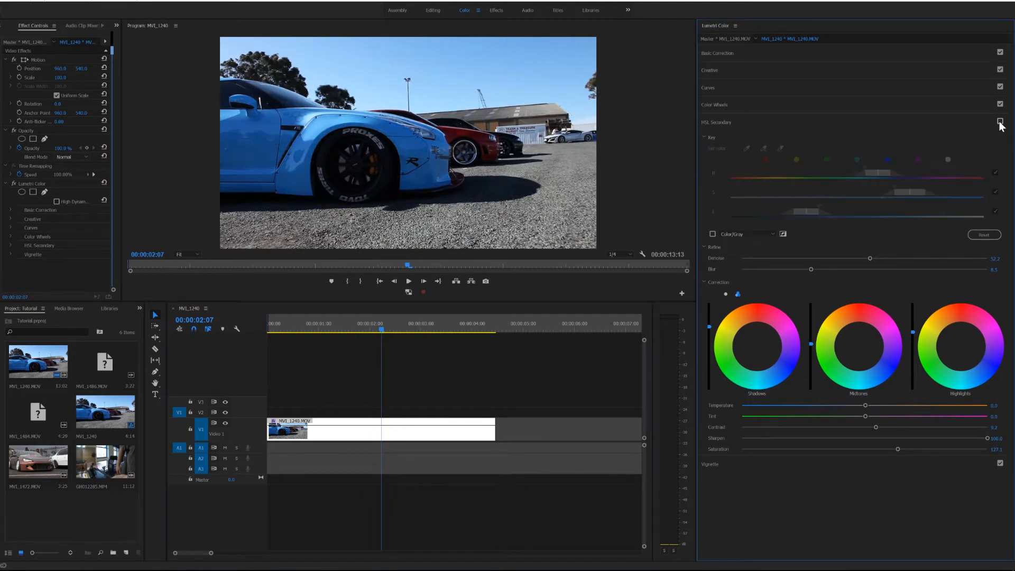
pyautogui.click(1000, 122)
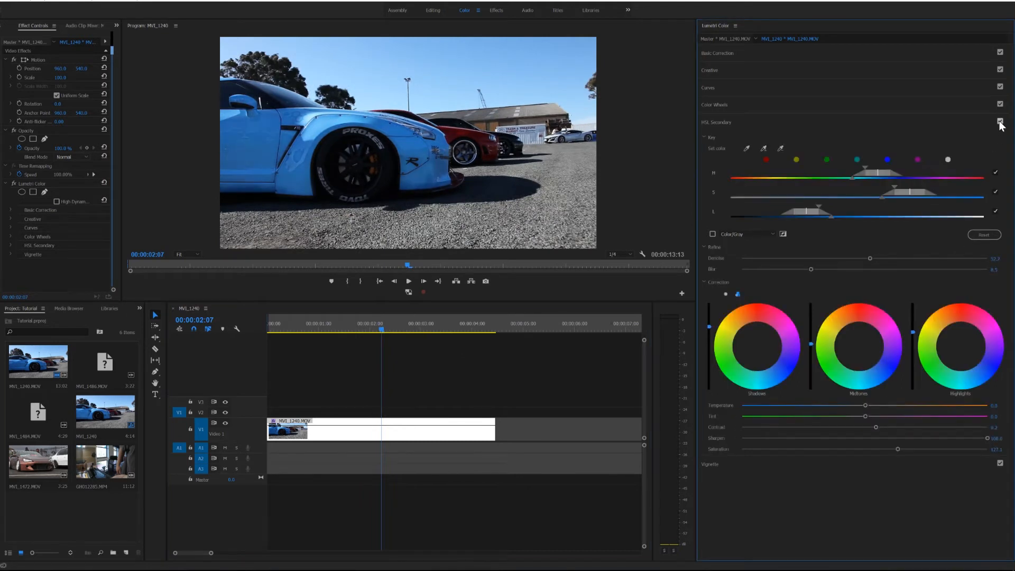
pyautogui.click(1000, 122)
pyautogui.click(1000, 122)
# At 00:00:02:28, add a colour sample above the front wheel arch to the key and readjust its luminance and saturation ranges
pyautogui.moveTo(382, 326)
pyautogui.mouseDown()
pyautogui.moveTo(448, 316)
pyautogui.moveTo(381, 317)
pyautogui.moveTo(433, 313)
pyautogui.moveTo(398, 316)
pyautogui.mouseUp()
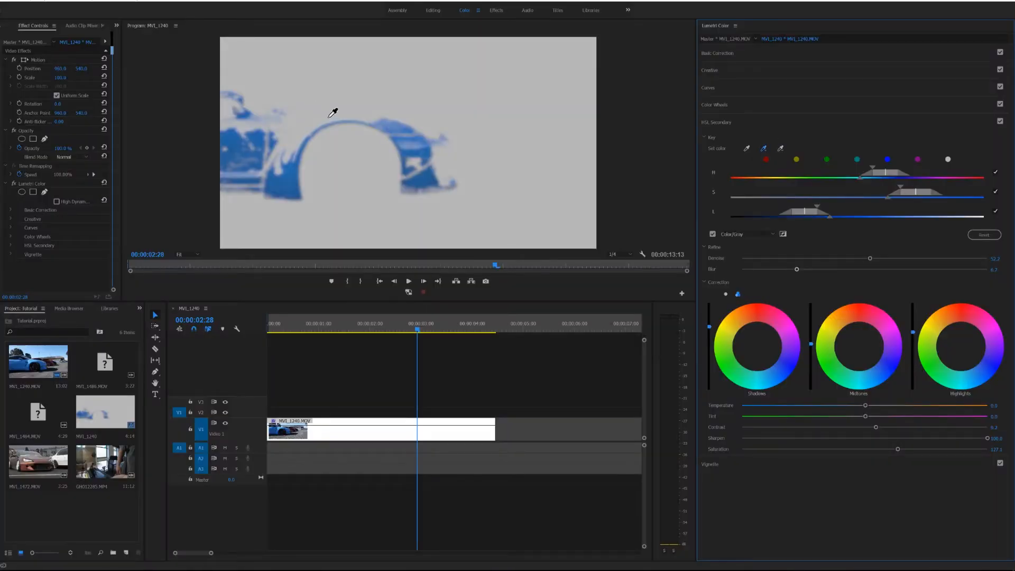
pyautogui.click(337, 111)
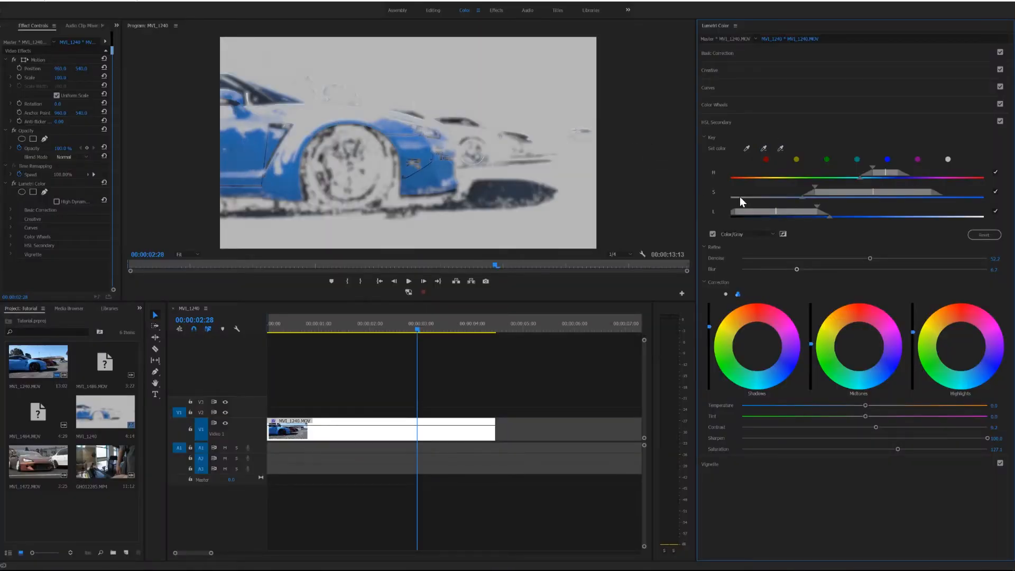
pyautogui.moveTo(795, 212); pyautogui.dragTo(807, 211)
pyautogui.moveTo(866, 191); pyautogui.dragTo(864, 190)
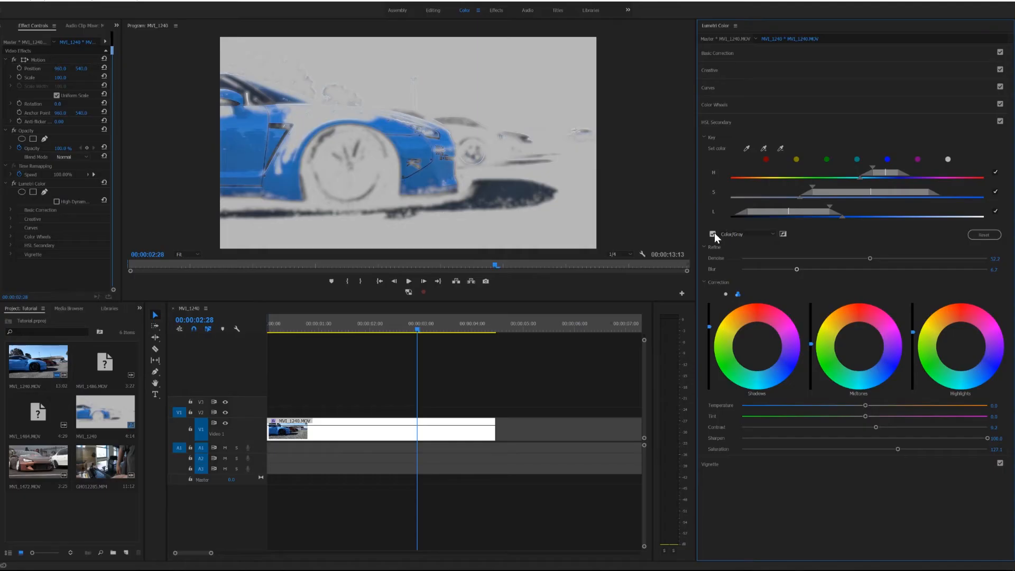
pyautogui.click(714, 233)
# Scrub through the clip and compare the frame at 00:00:03:22 with the HSL Secondary correction disabled and enabled
pyautogui.moveTo(419, 323); pyautogui.dragTo(464, 322)
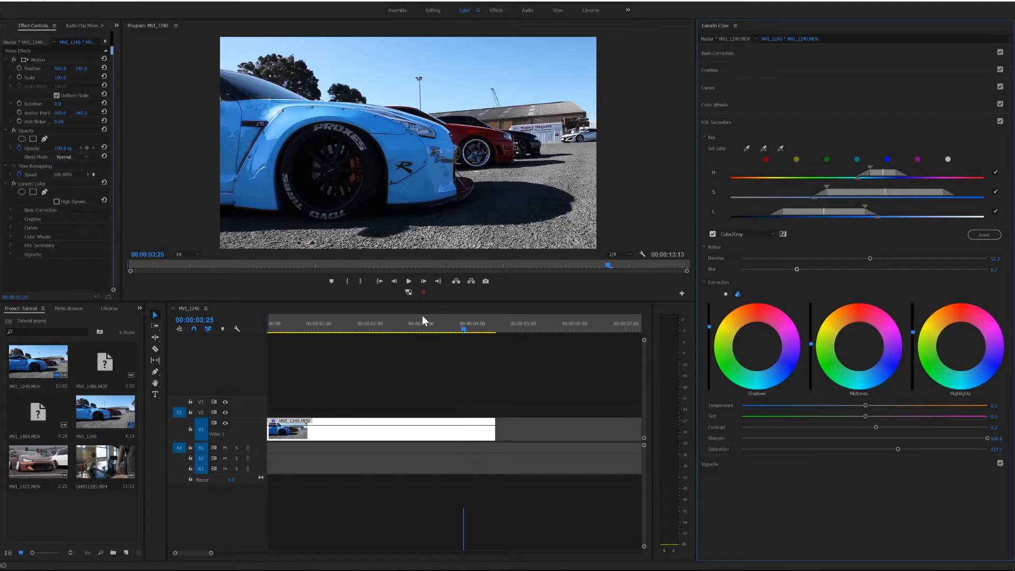
pyautogui.click(448, 326)
pyautogui.moveTo(448, 325); pyautogui.dragTo(328, 335)
pyautogui.click(1000, 121)
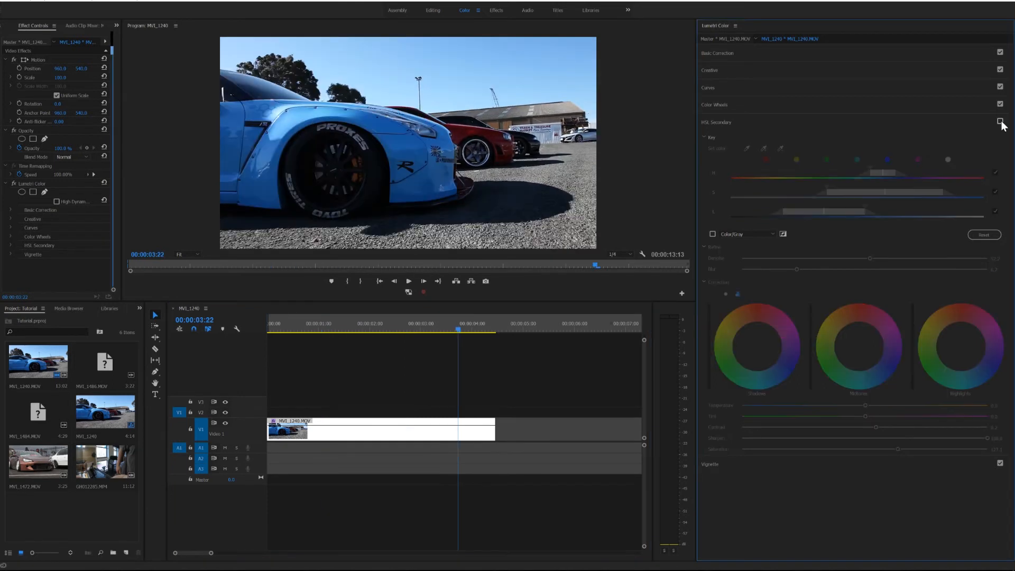
pyautogui.click(1000, 122)
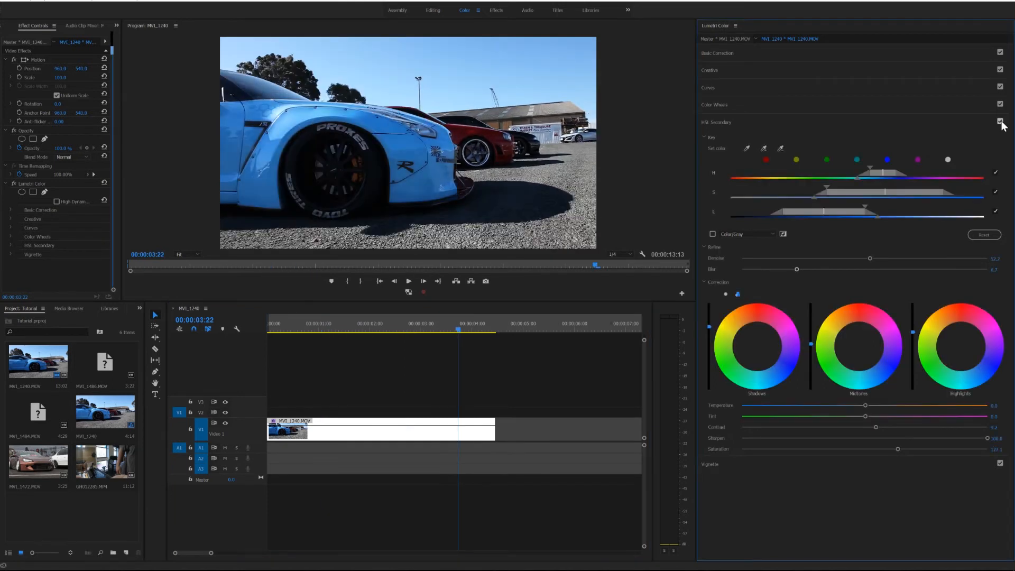